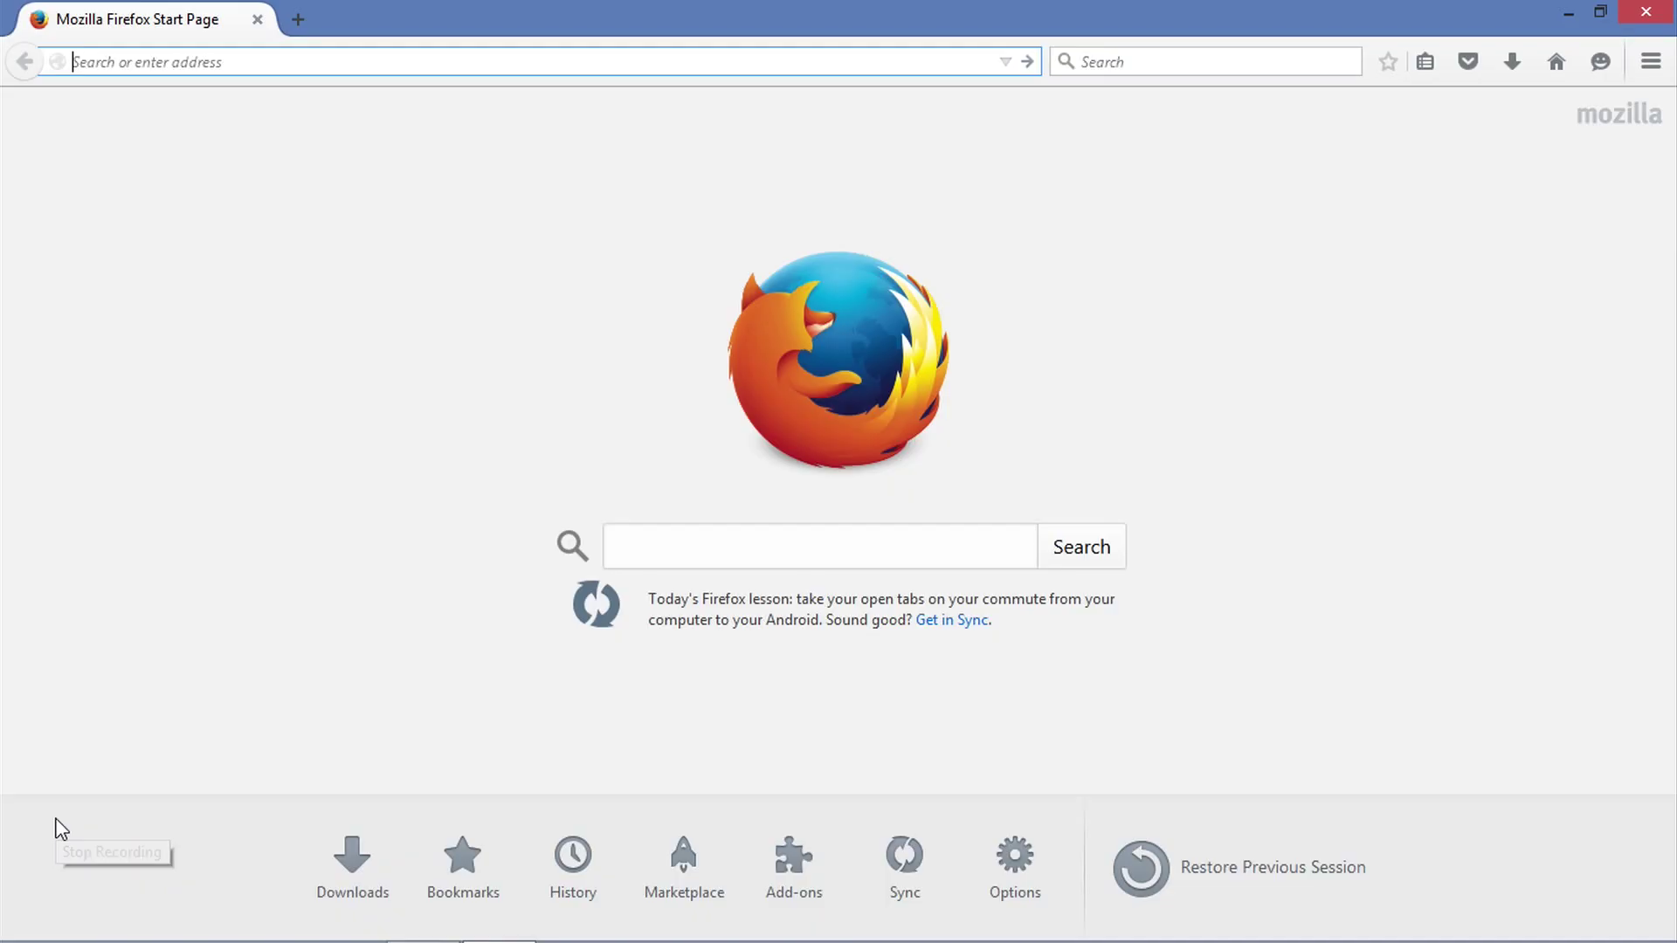
pyautogui.write('amcre')
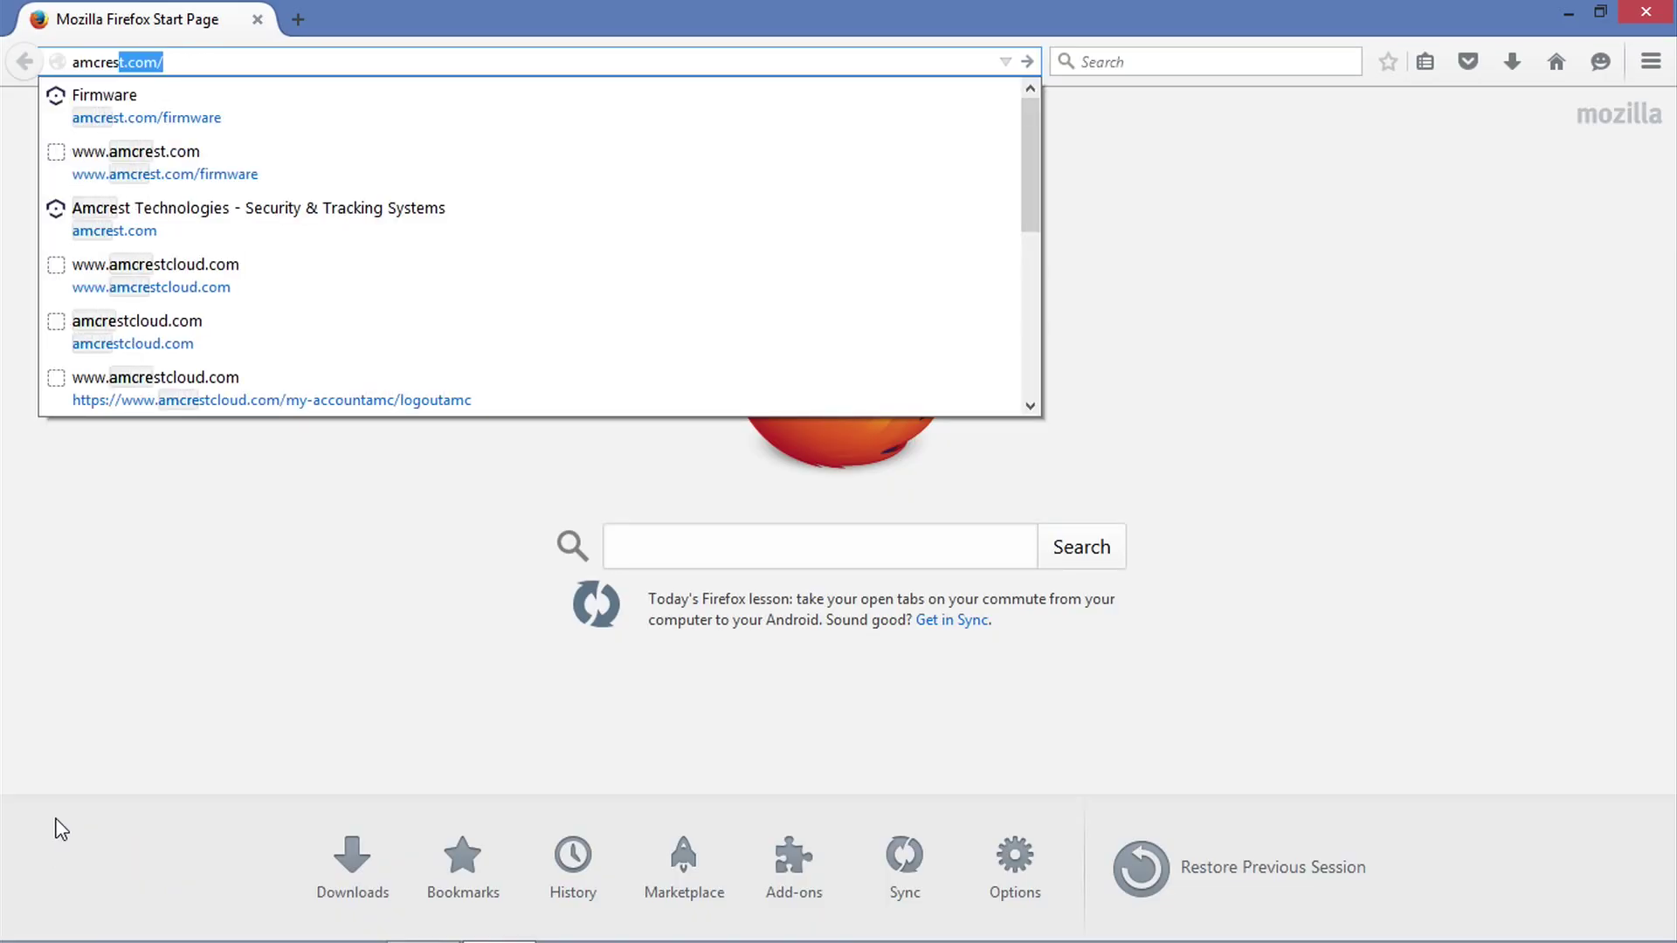
pyautogui.write('st.com/fi')
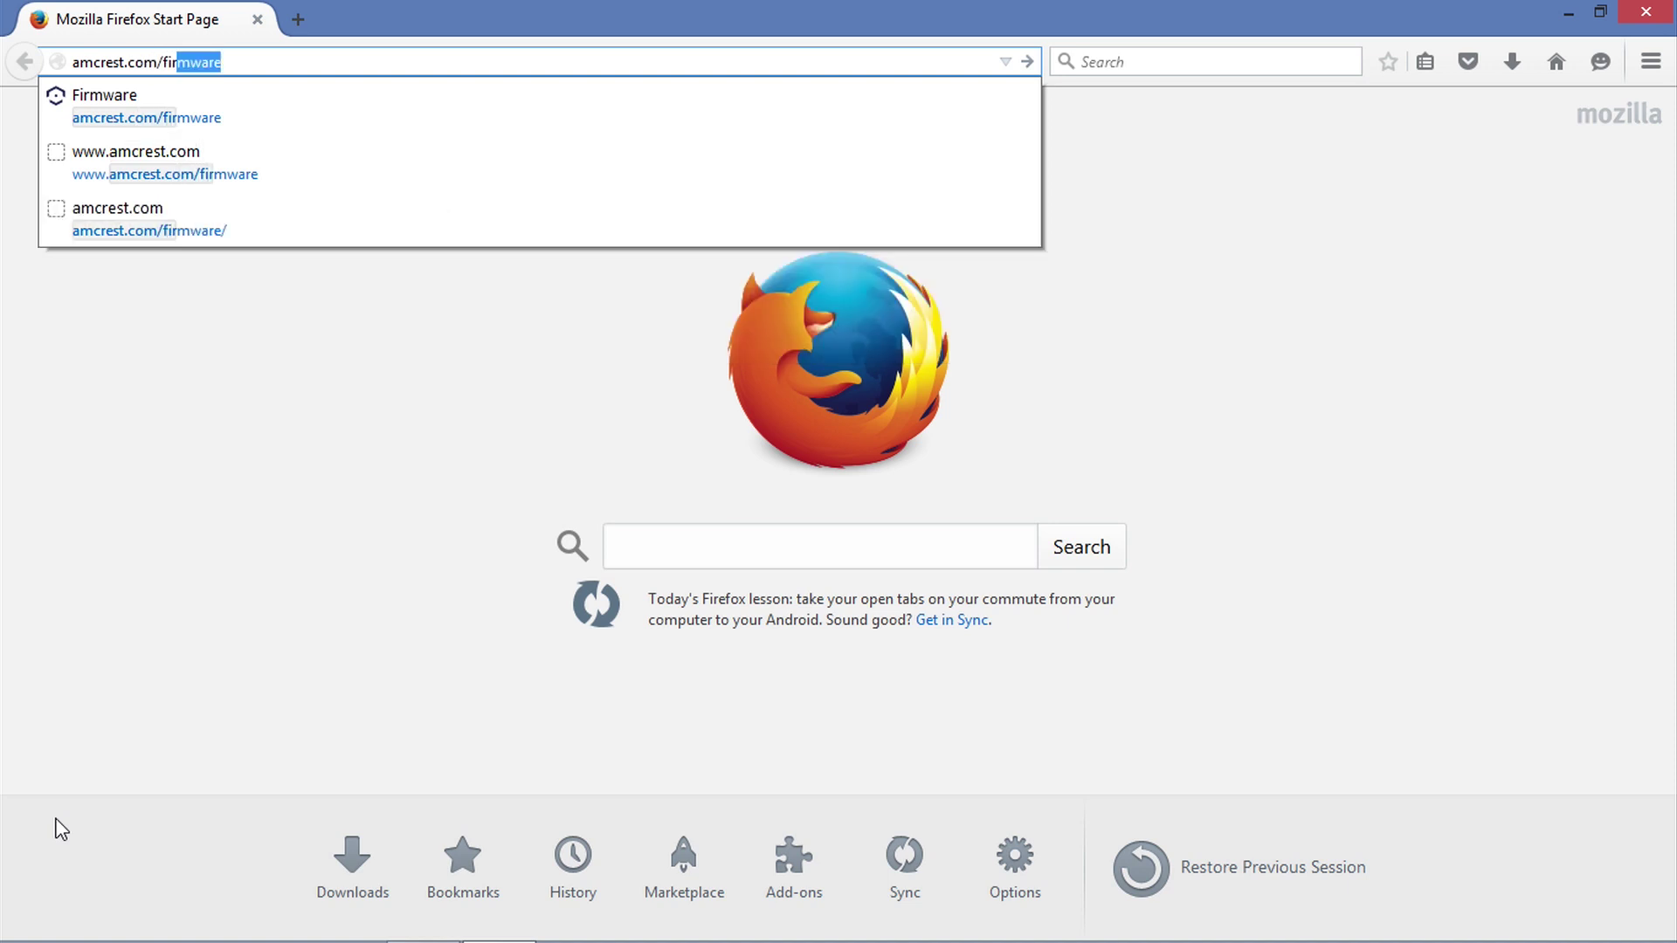
pyautogui.write('rmware')
# - Load amcrest.com/firmware in Firefox to list the HDCVI, 960H and NVR firmware tables
pyautogui.press('Return')
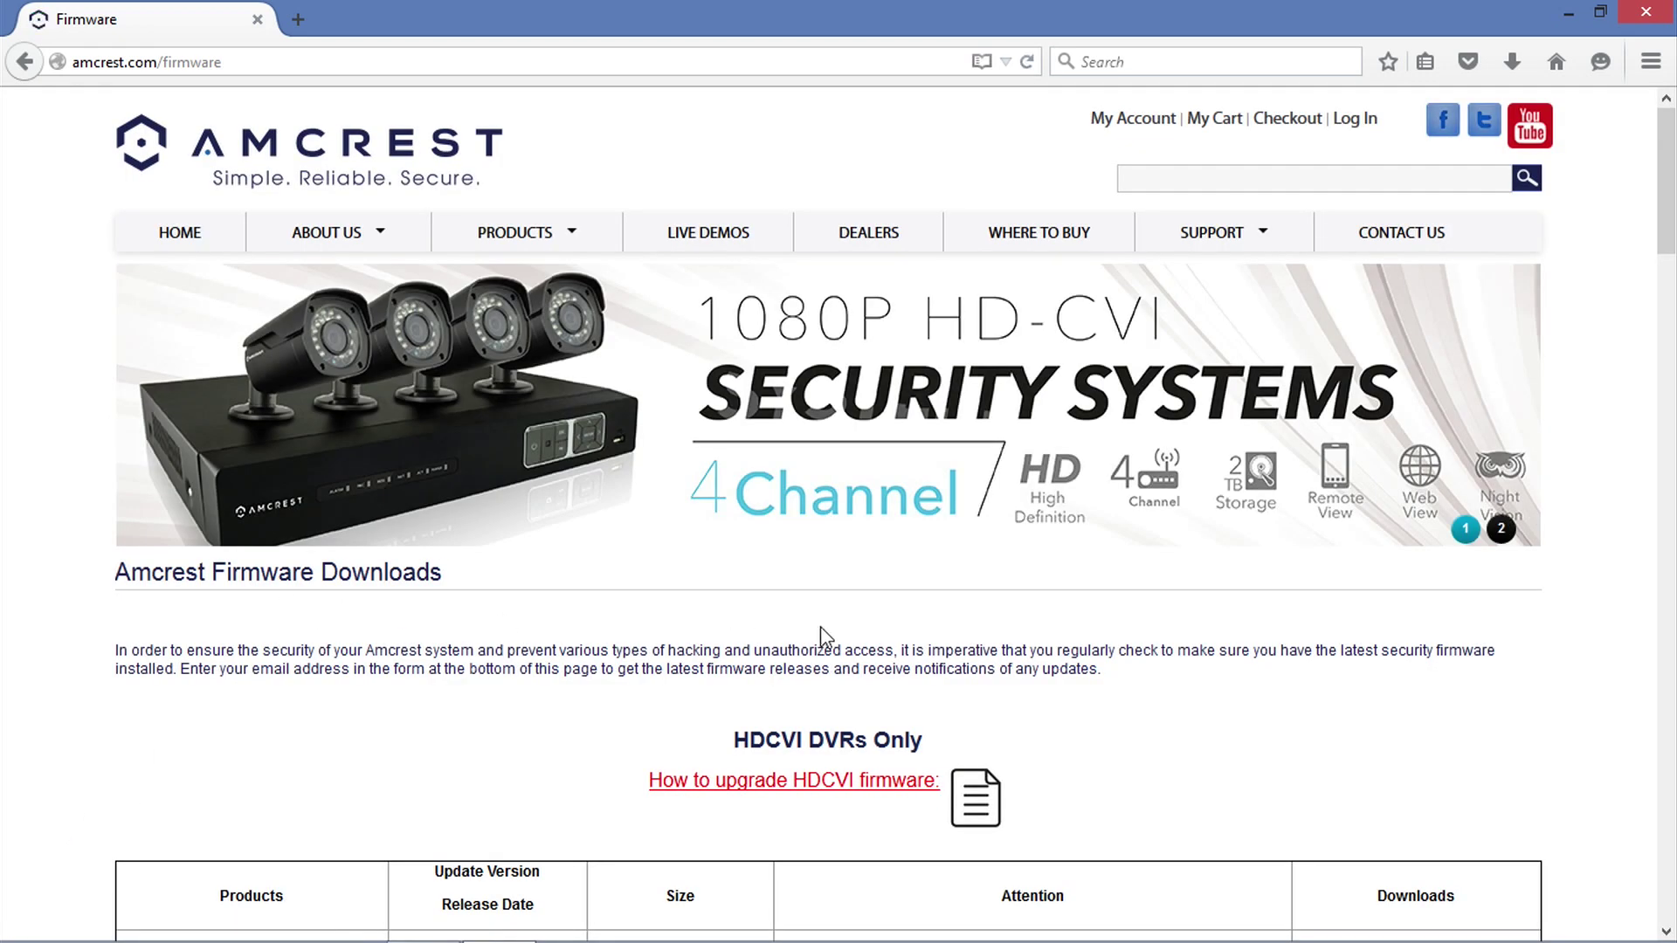
pyautogui.scroll(-1, 1195, 707)
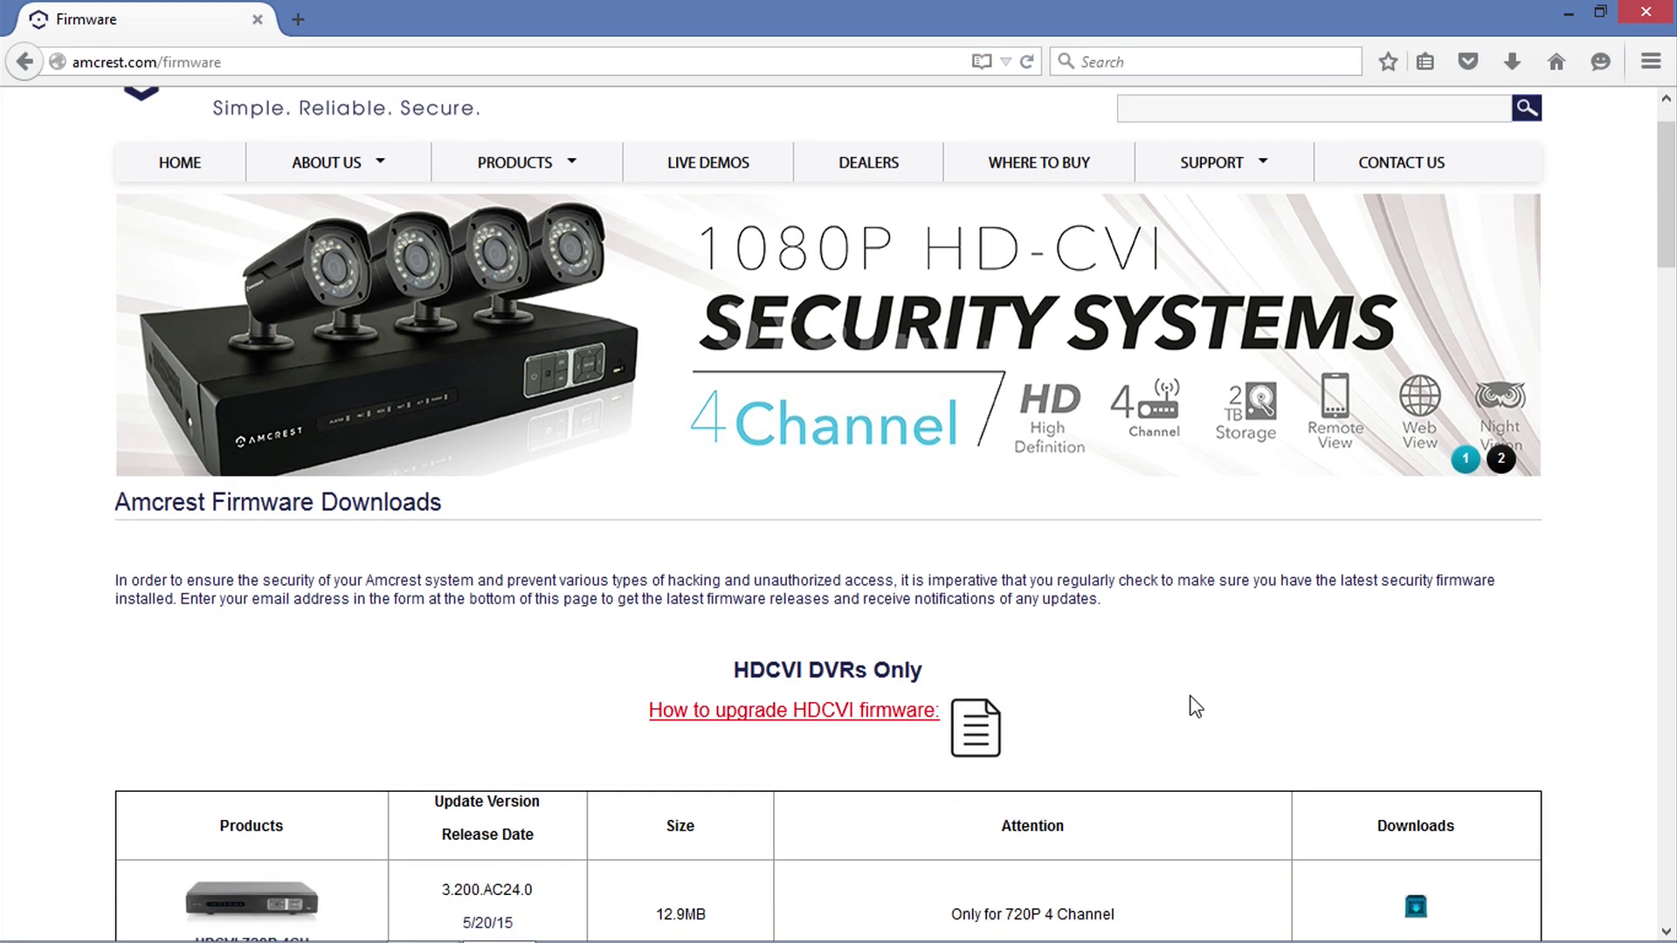
pyautogui.scroll(-2, 1196, 707)
pyautogui.scroll(-6, 1194, 706)
pyautogui.scroll(-3, 1195, 706)
pyautogui.scroll(-1, 1195, 706)
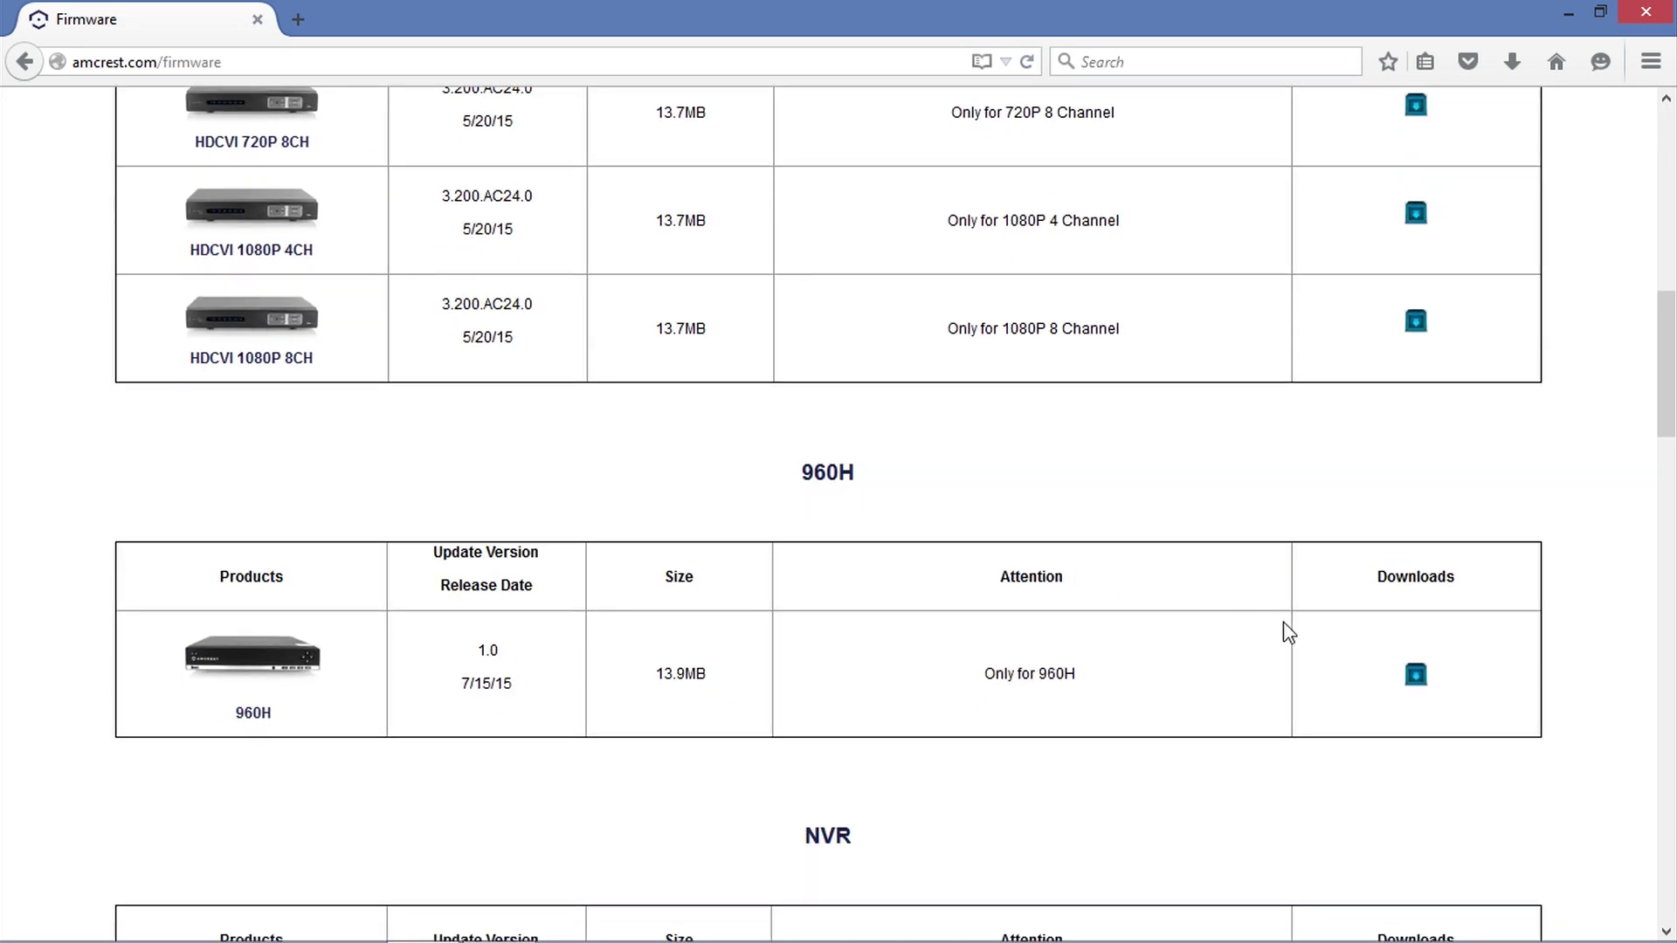
# - Save the 13.9 MB 960H firmware .pak file and open its Downloads folder
pyautogui.click(1417, 680)
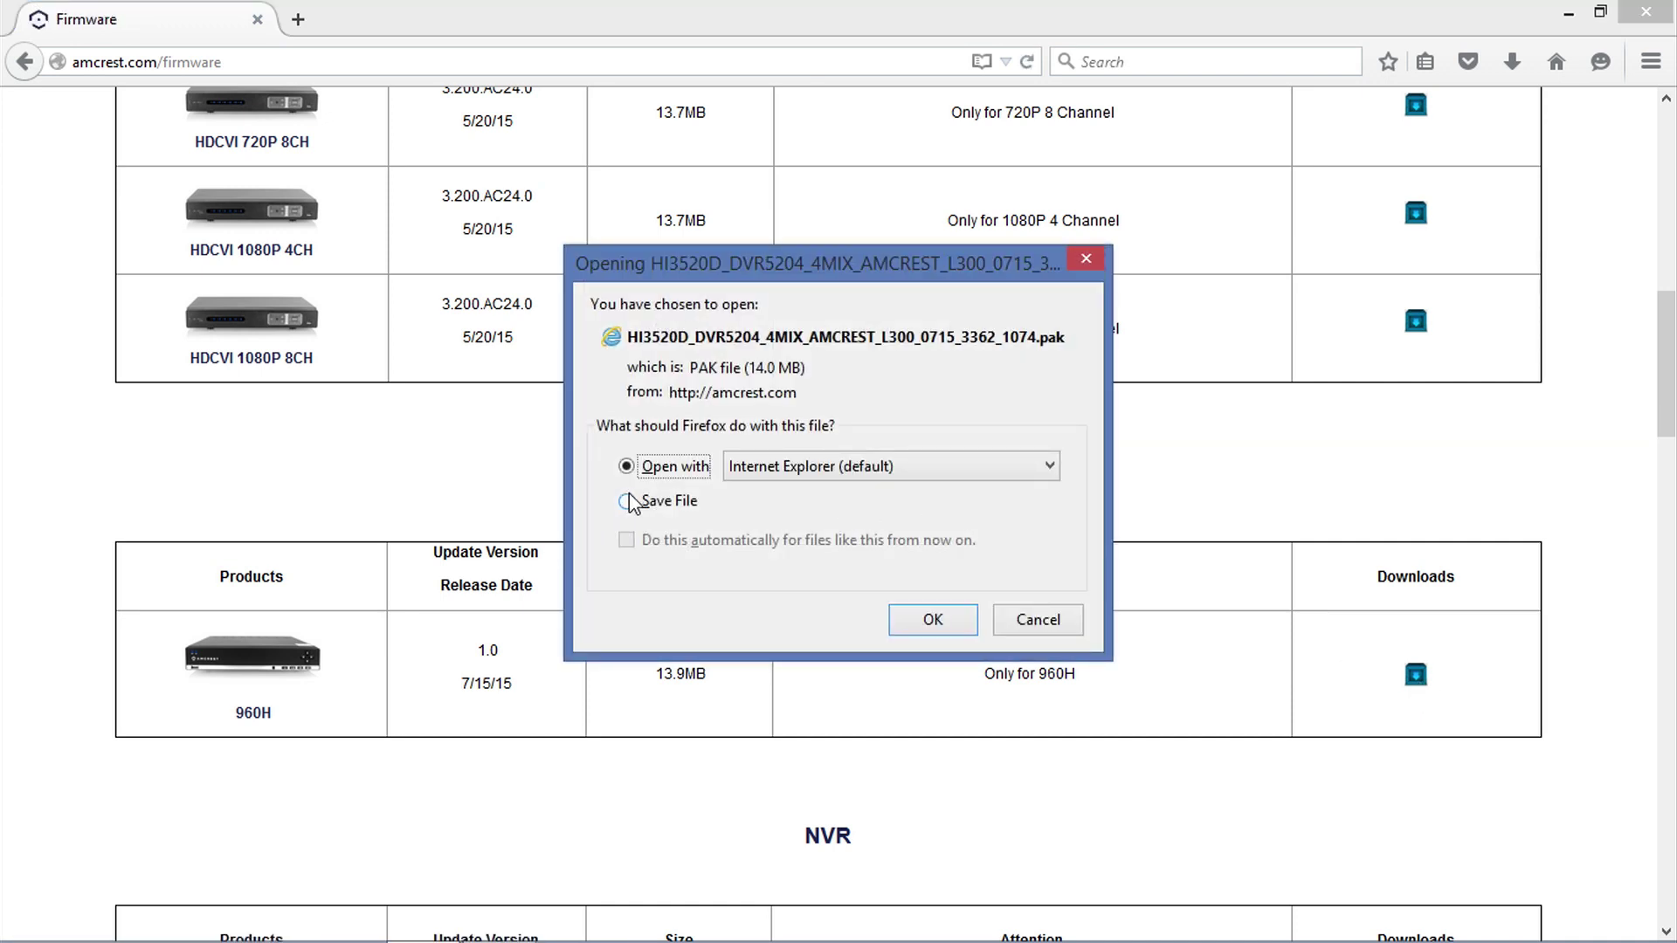
pyautogui.click(629, 500)
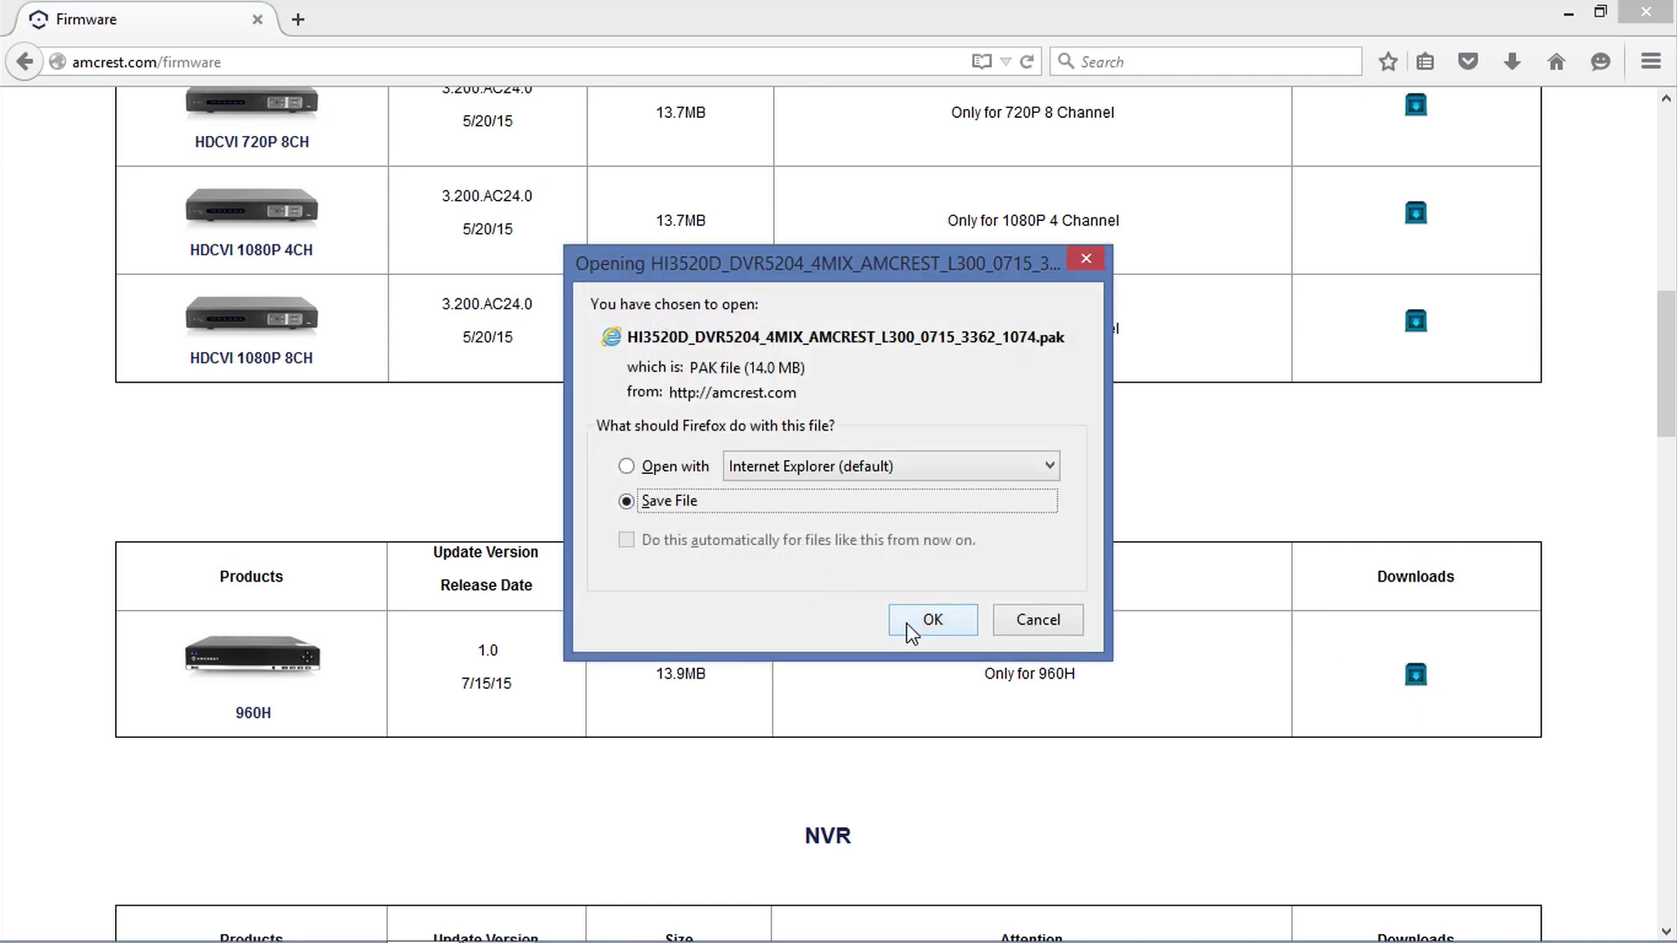
pyautogui.click(929, 621)
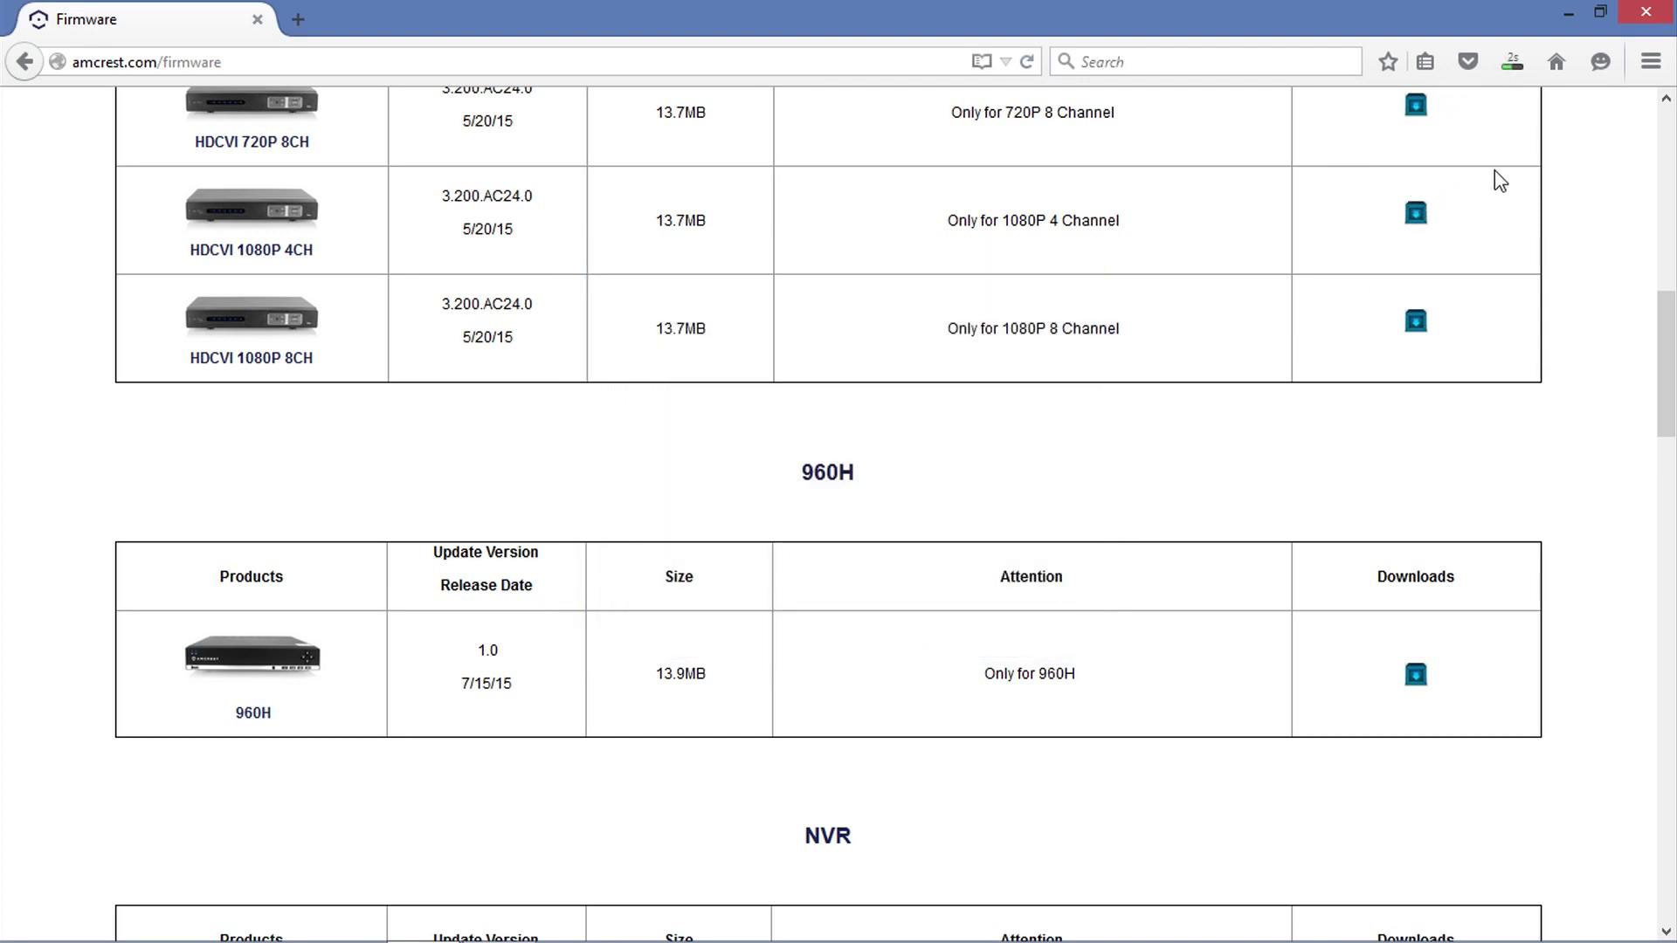
pyautogui.click(1513, 62)
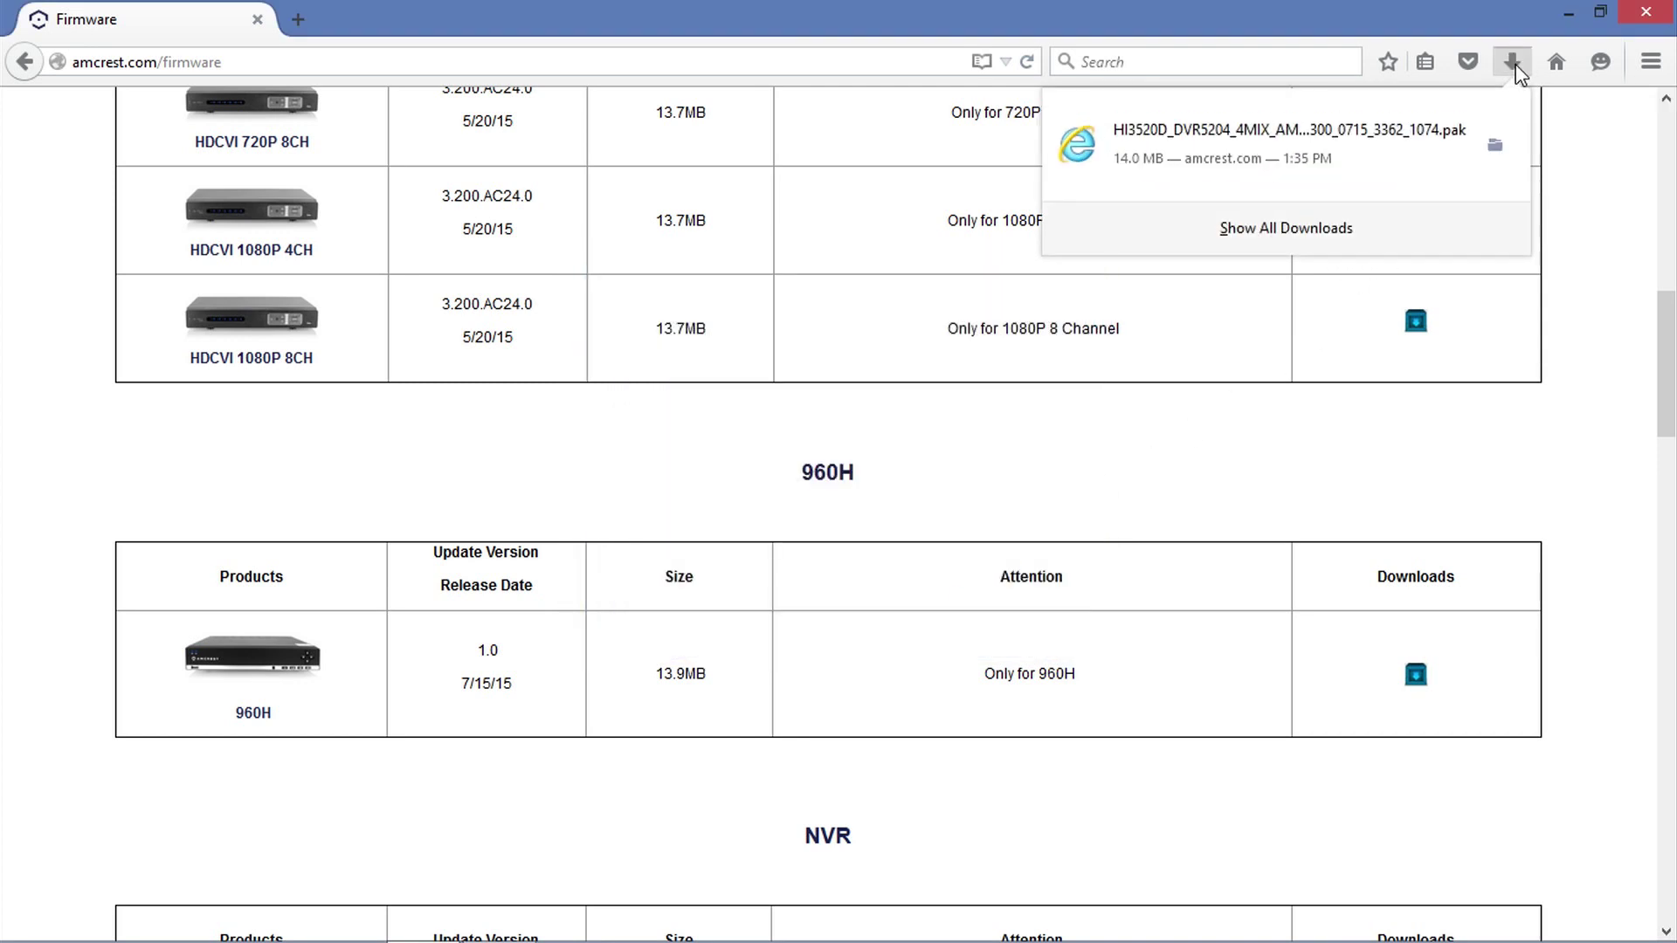
pyautogui.click(1493, 145)
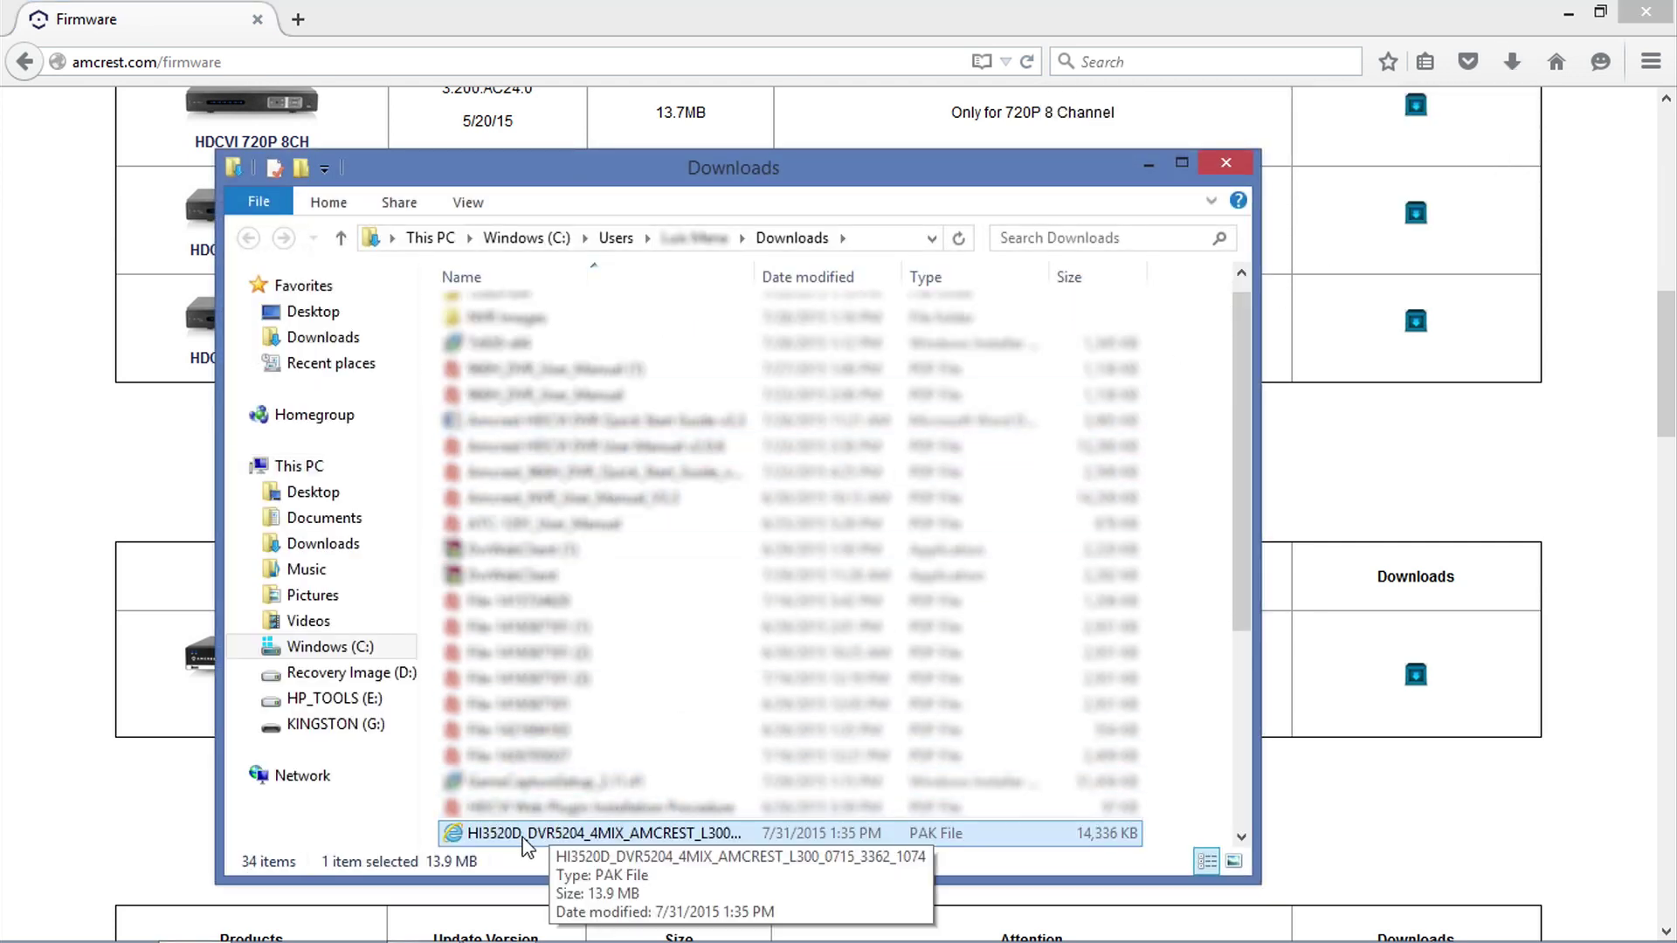
# - Drag the HI3520D_DVR5204 firmware .pak file onto the KINGSTON (G:) drive
pyautogui.moveTo(523, 844); pyautogui.dragTo(362, 734)
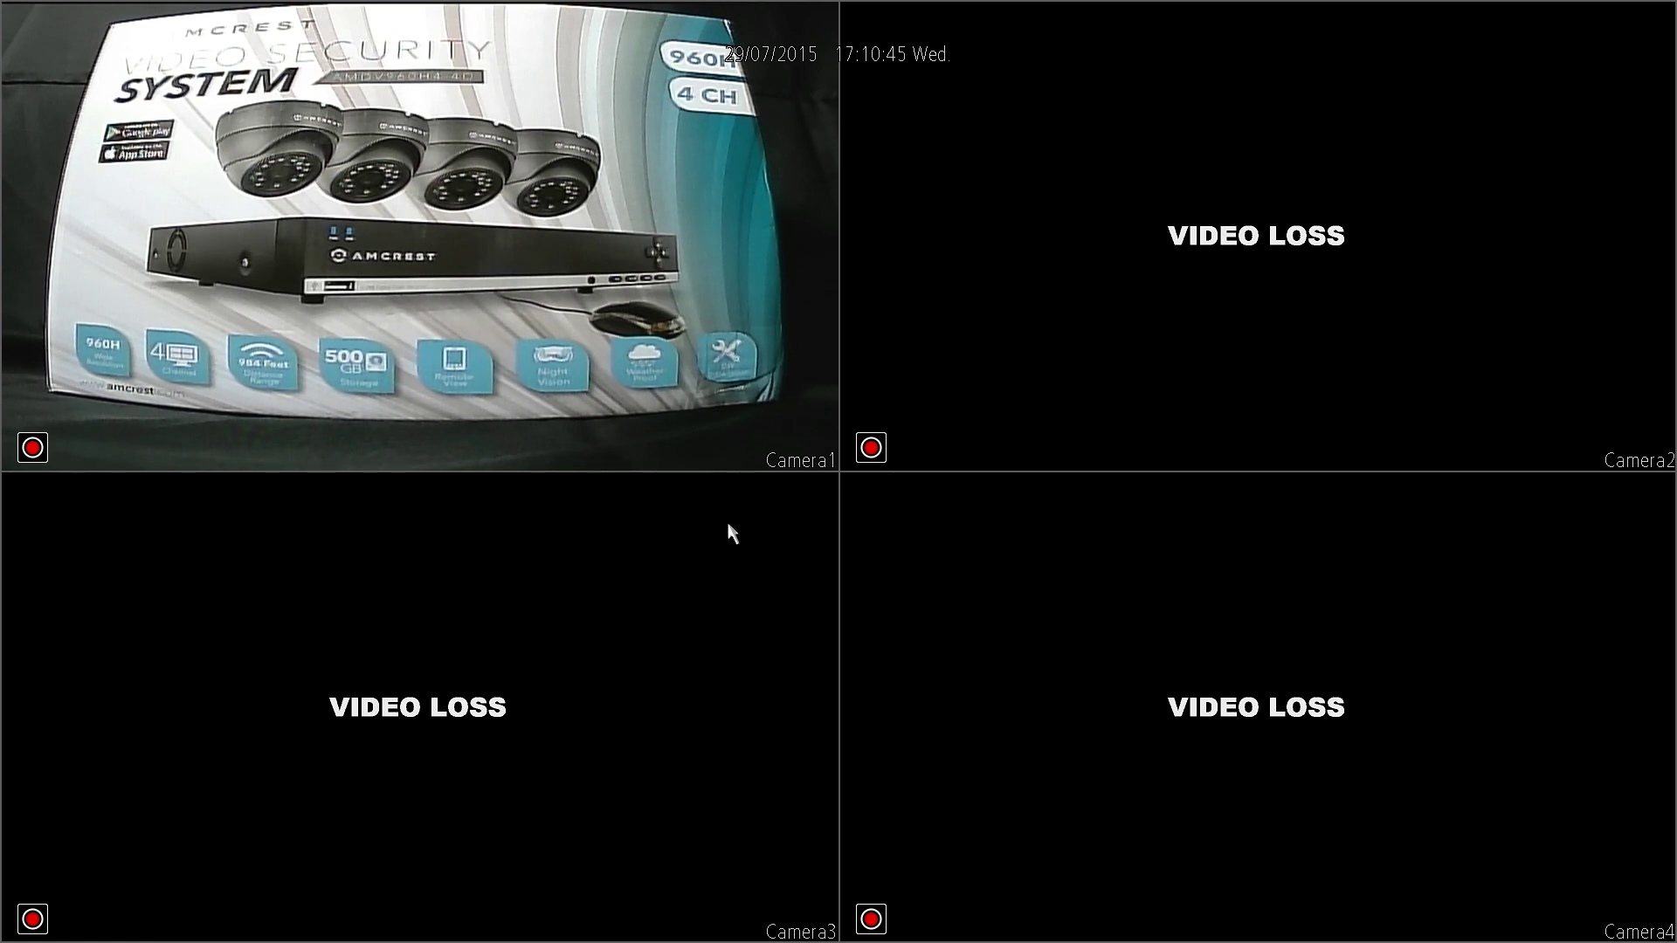
# - Open the DVR main menu from the live view toolbar and go to the System page
pyautogui.click(720, 526)
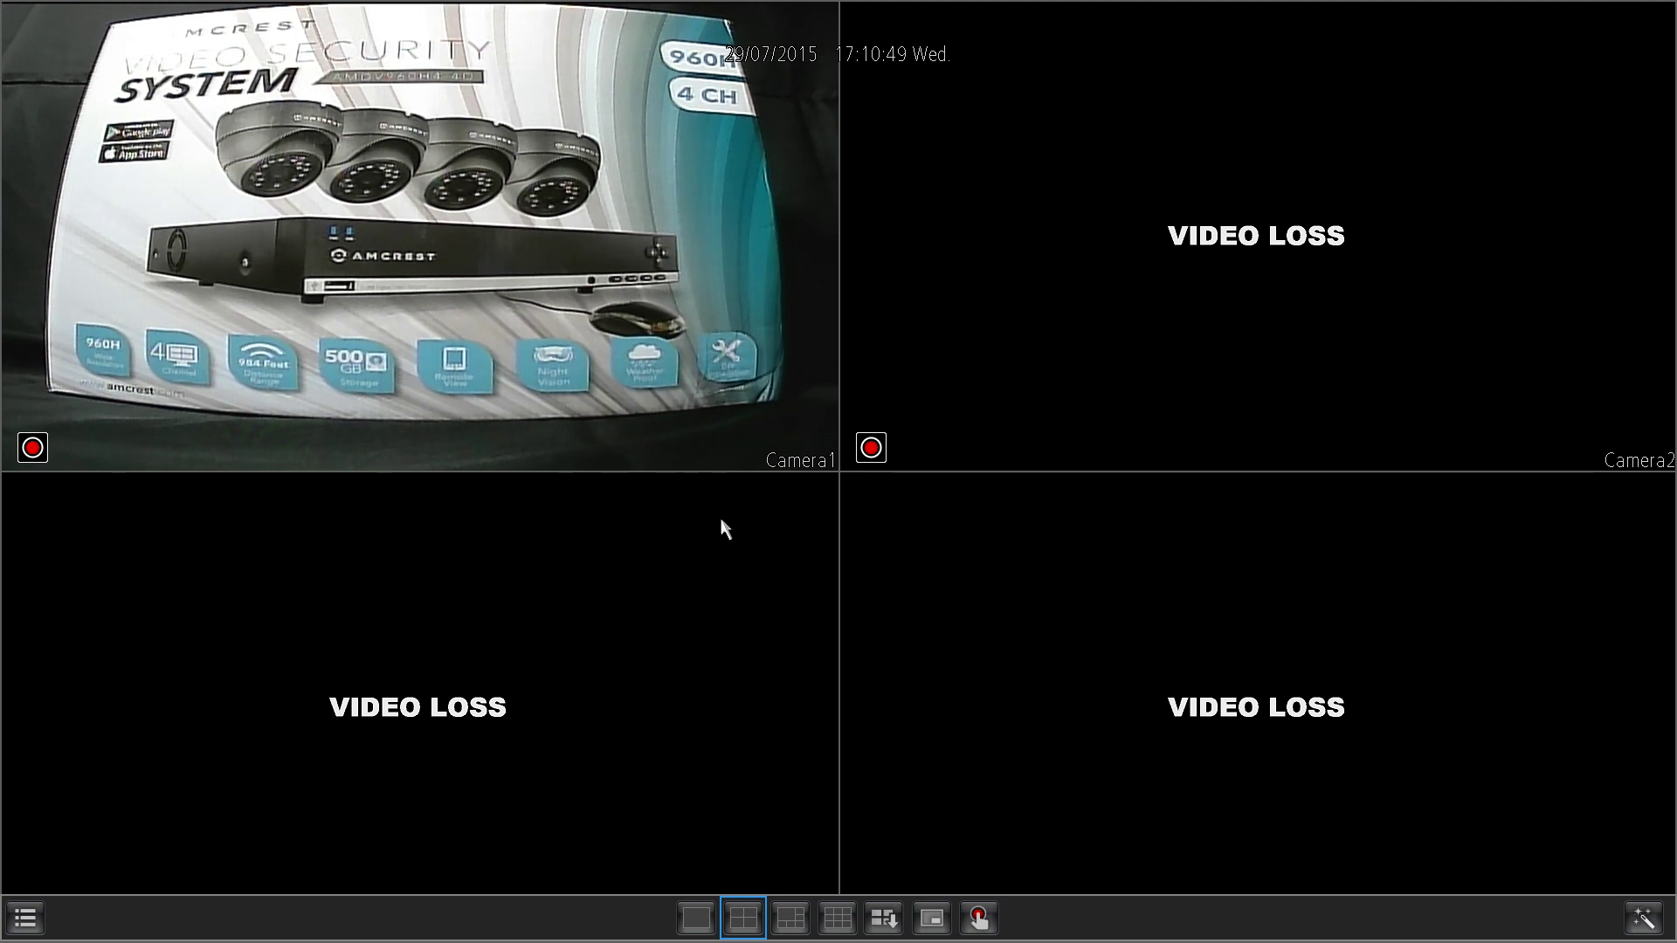
pyautogui.click(24, 918)
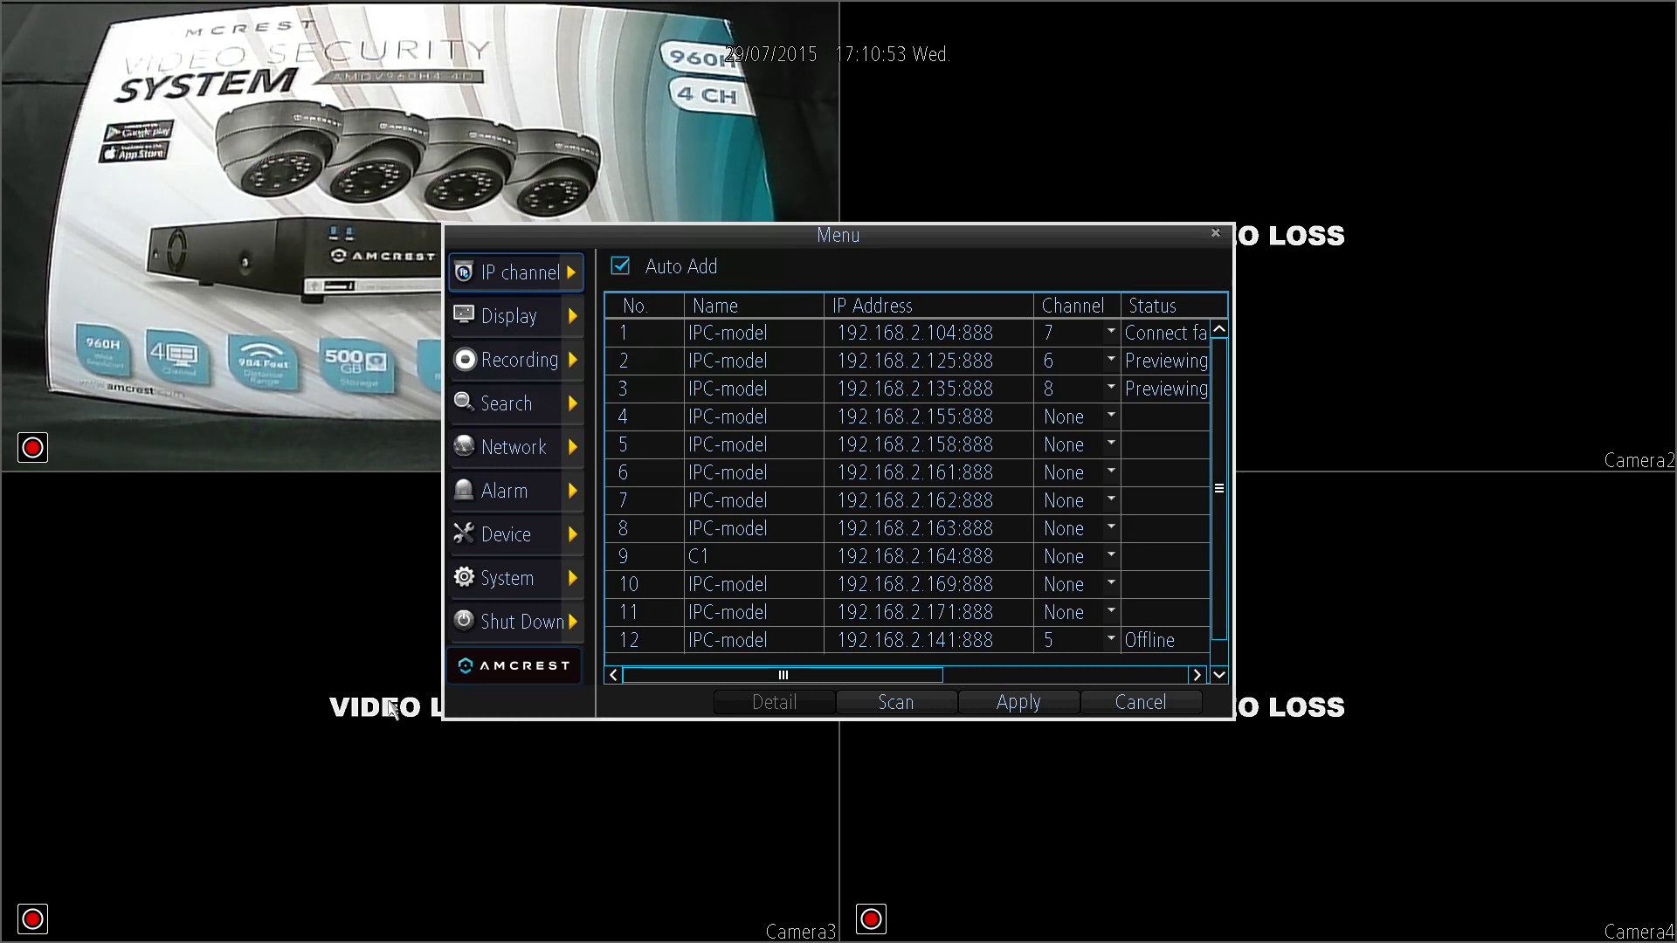
pyautogui.click(563, 578)
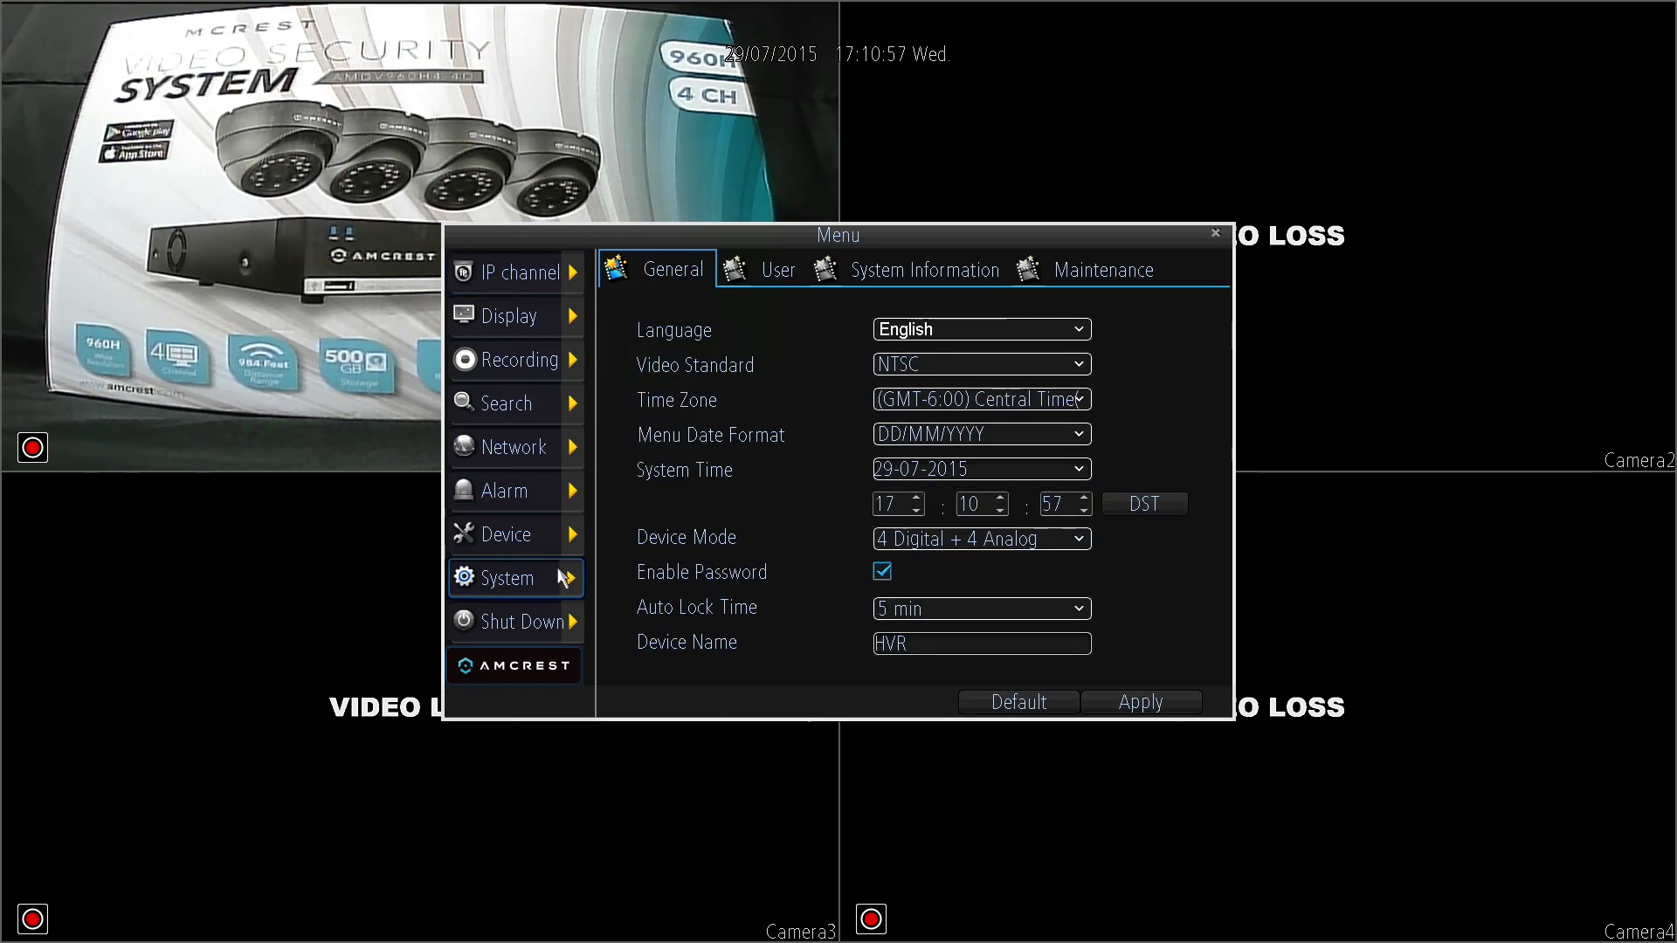
# - Show the System Maintenance tab with firmware upgrade, restore and export options
pyautogui.click(1161, 273)
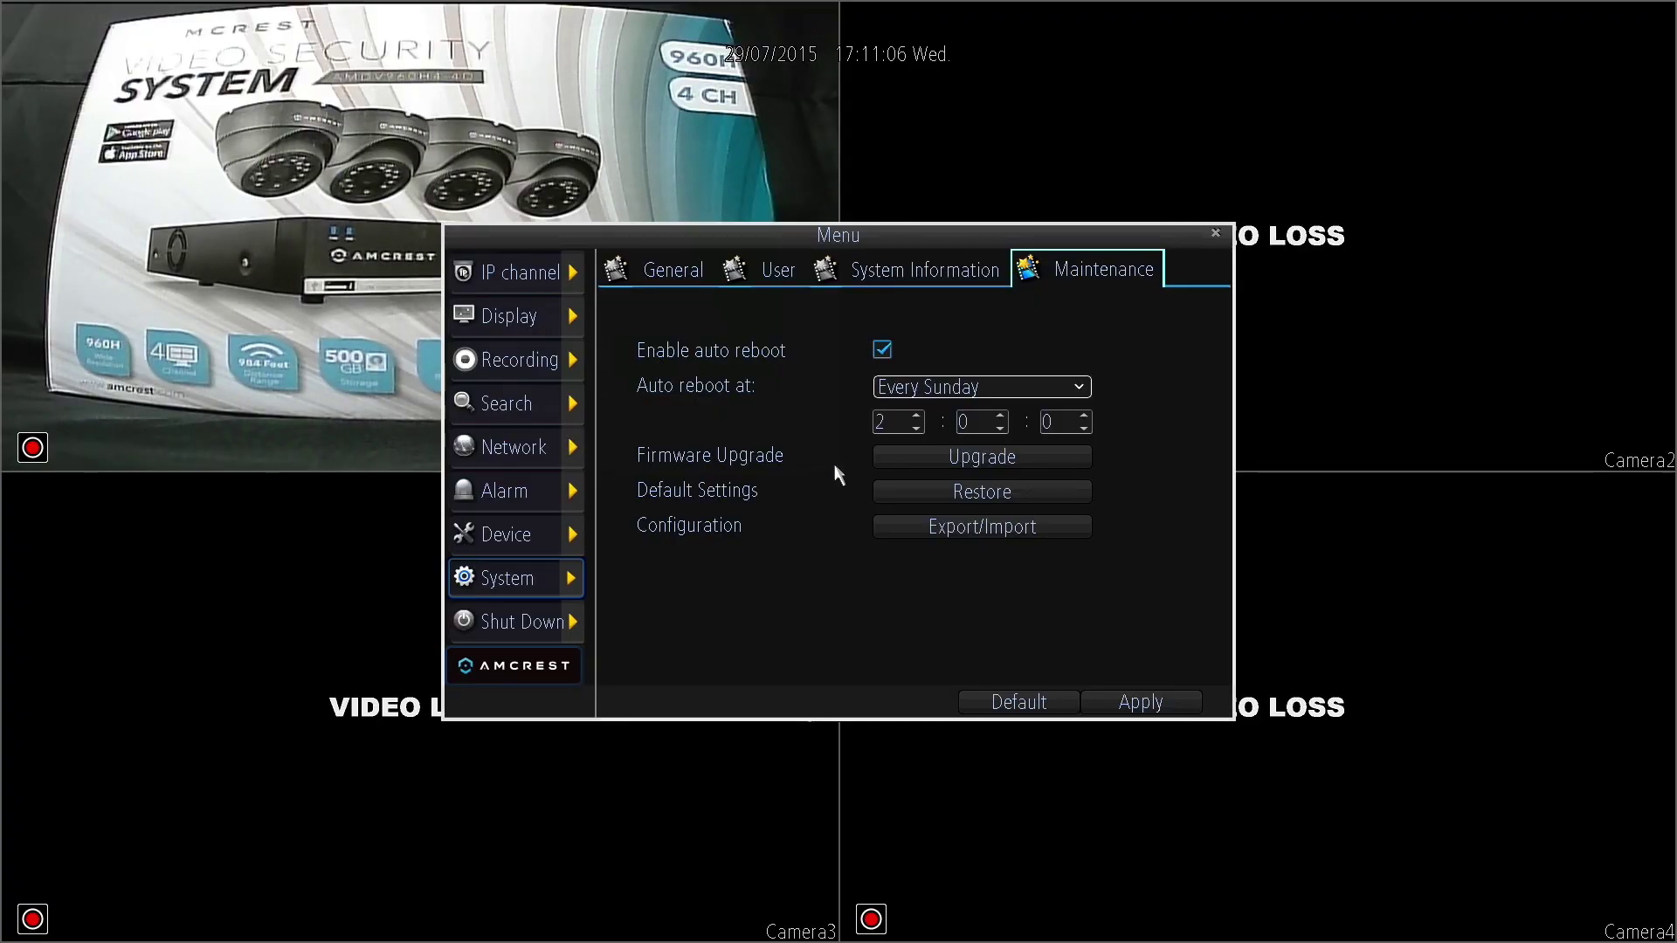
# - Start a firmware upgrade and select 960H Test Firmware.pak from the USB file list
pyautogui.click(902, 465)
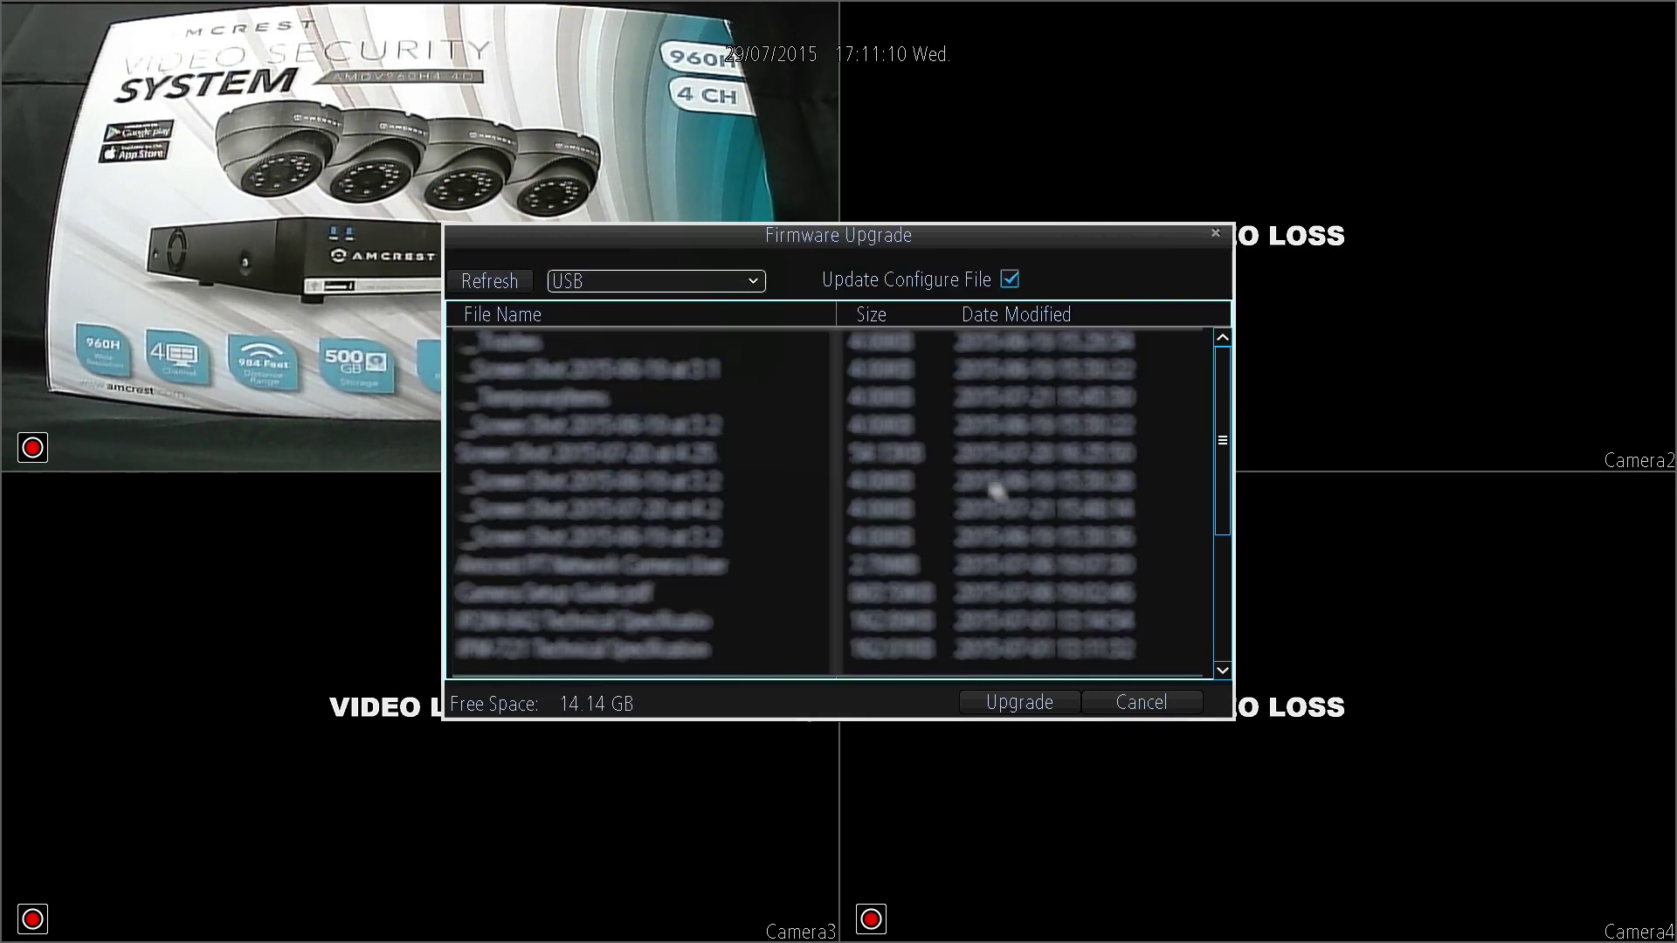
pyautogui.moveTo(1217, 360); pyautogui.dragTo(1221, 551)
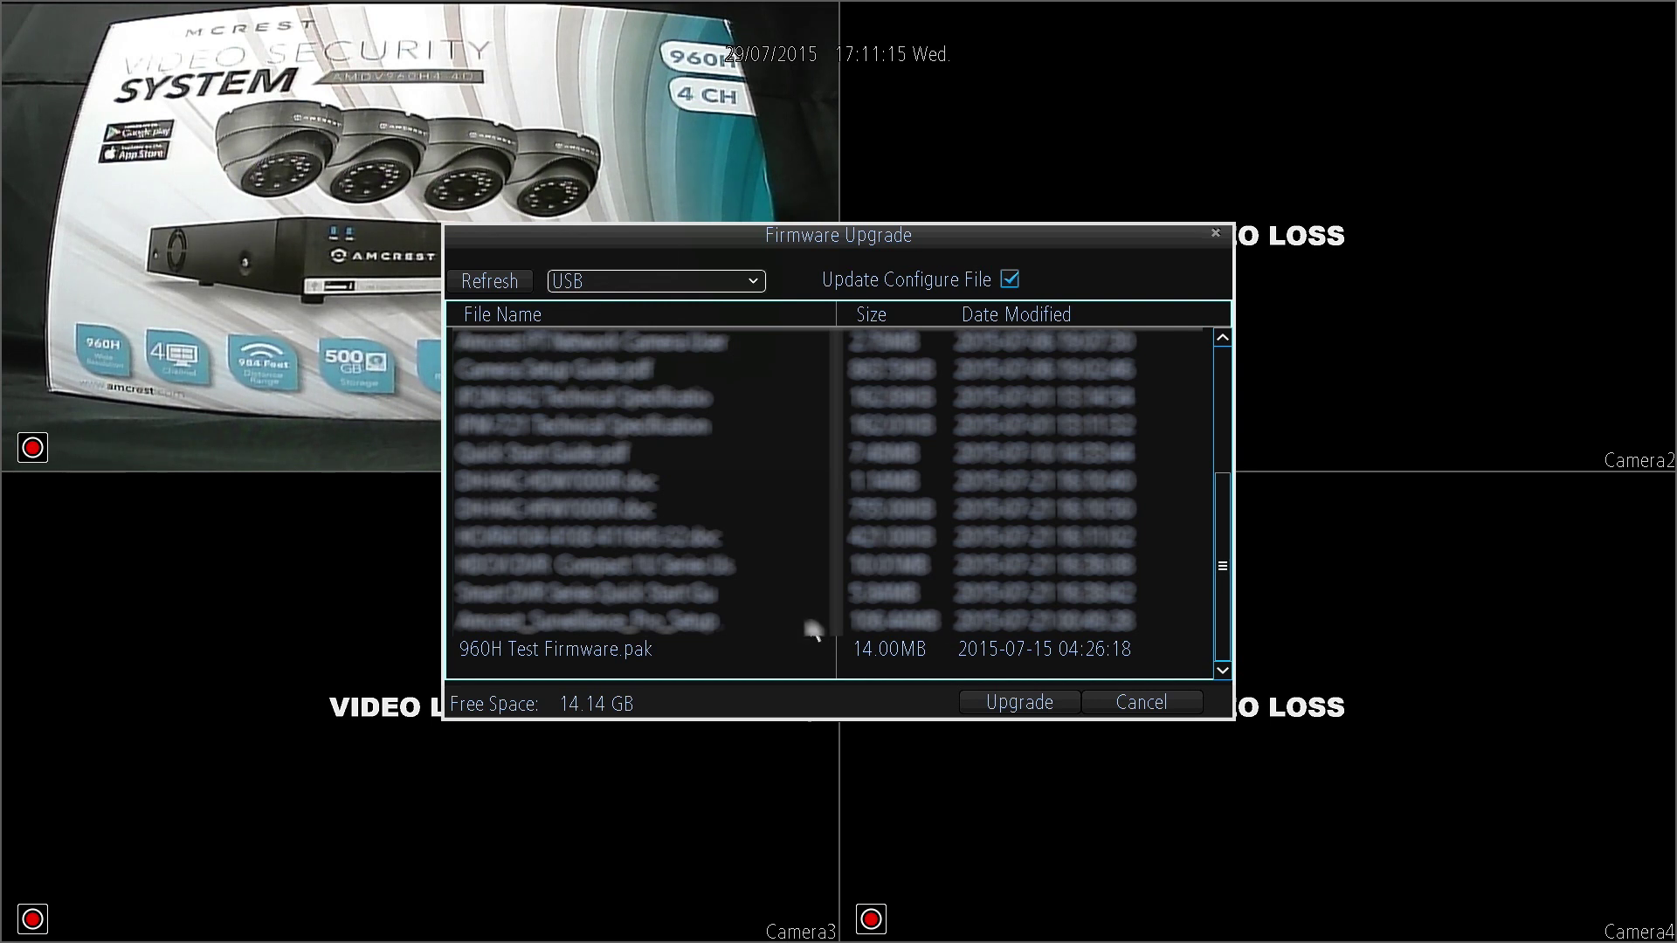
pyautogui.click(564, 649)
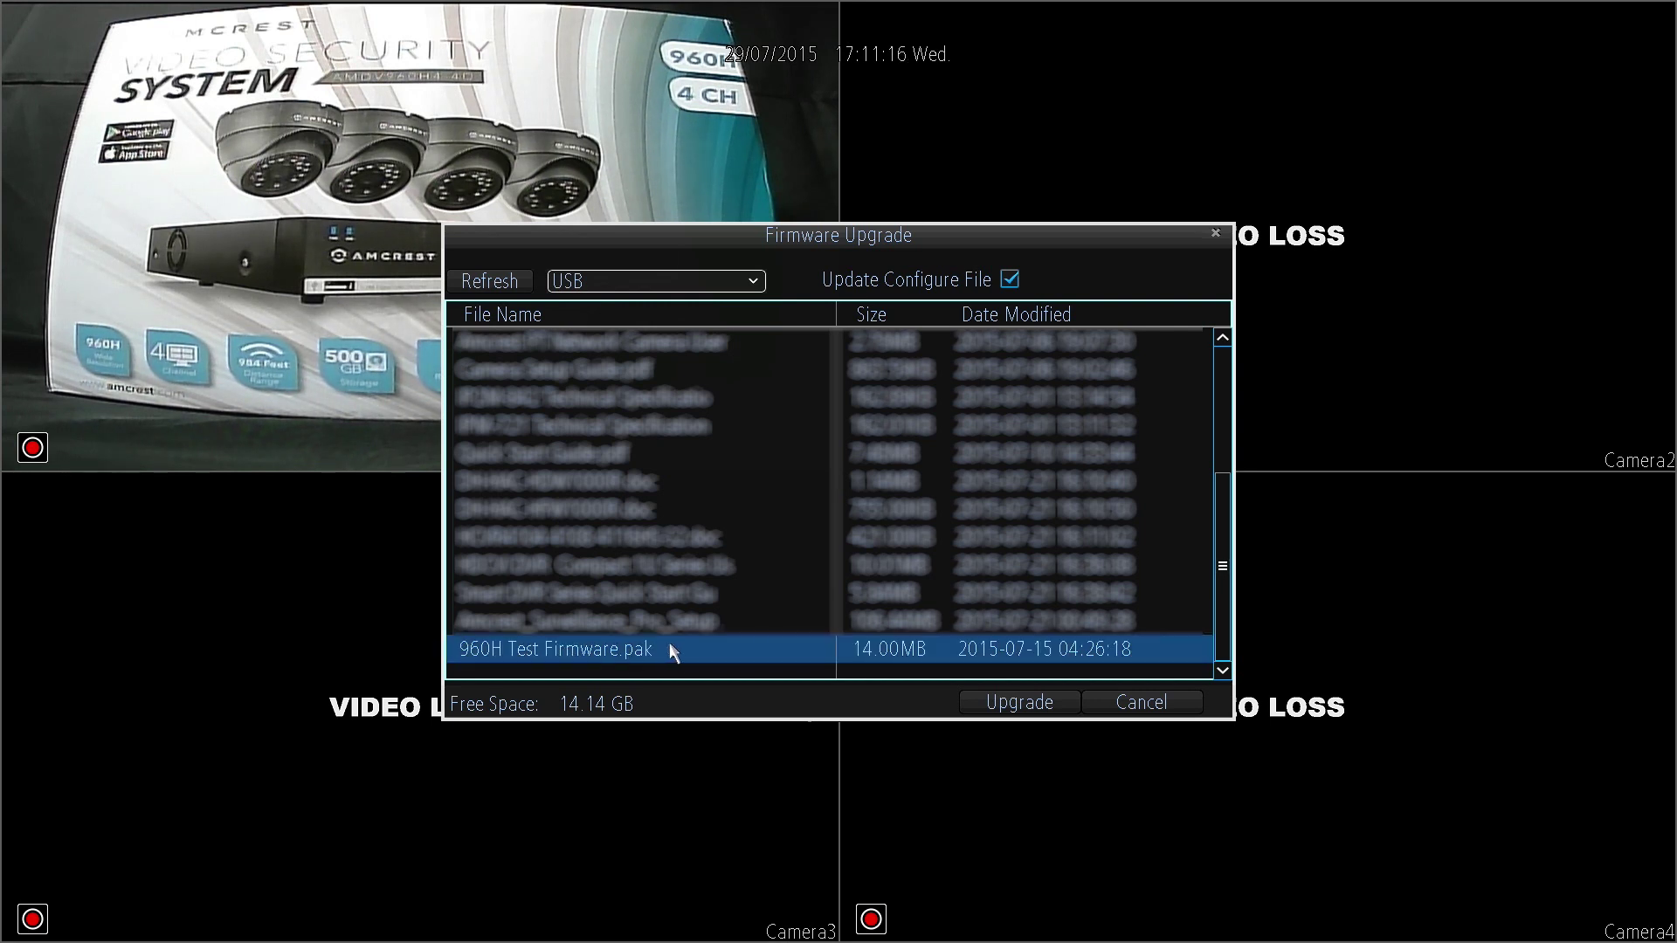